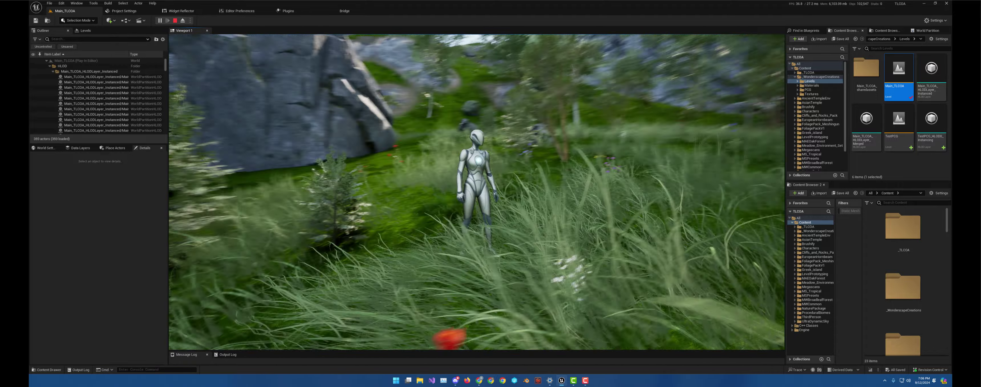
# Stop the Play In Editor session and return to editing the island landscape.
pyautogui.press('Escape')
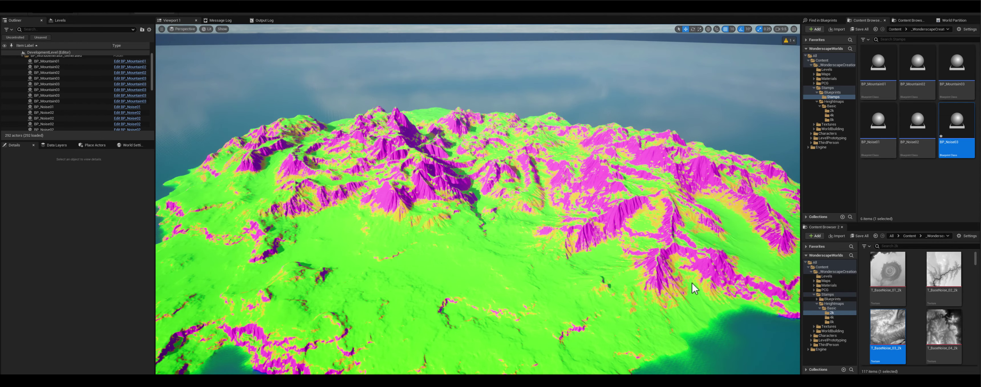
# Frame the island in the viewport and collapse the generated stamp actors folder in the Outliner.
pyautogui.moveTo(648, 243); pyautogui.dragTo(648, 244, button='right')
pyautogui.moveTo(159, 123); pyautogui.dragTo(158, 123, button='right')
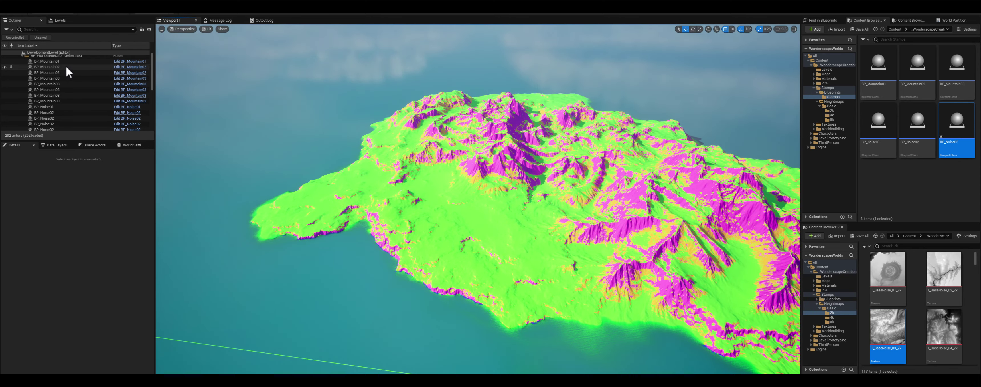
pyautogui.scroll(1, 60, 67)
pyautogui.click(22, 58)
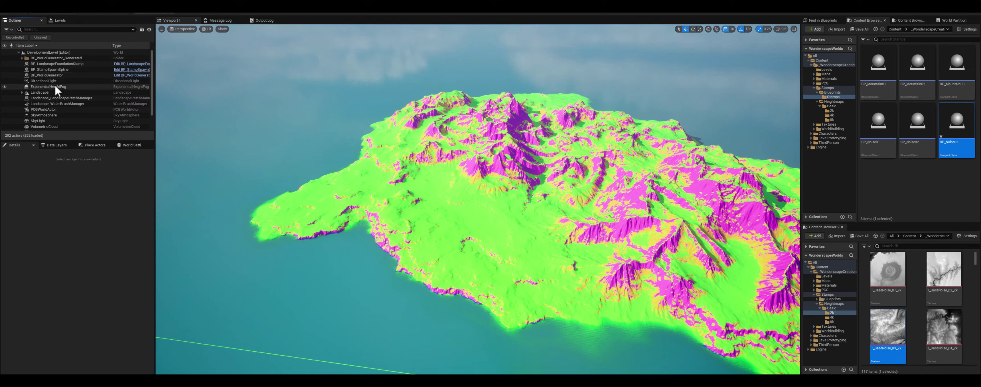
# Select BP_LandscapeFoundationStamp and scroll its Details to the Heightmap Texture property.
pyautogui.click(67, 64)
pyautogui.scroll(-5, 75, 306)
pyautogui.scroll(-3, 915, 310)
pyautogui.scroll(3, 912, 307)
# Assign T_BaseNoise_03_2k, then T_BaseShape_10_2k, as the foundation stamp's heightmap and frame the island.
pyautogui.moveTo(899, 301); pyautogui.dragTo(224, 279)
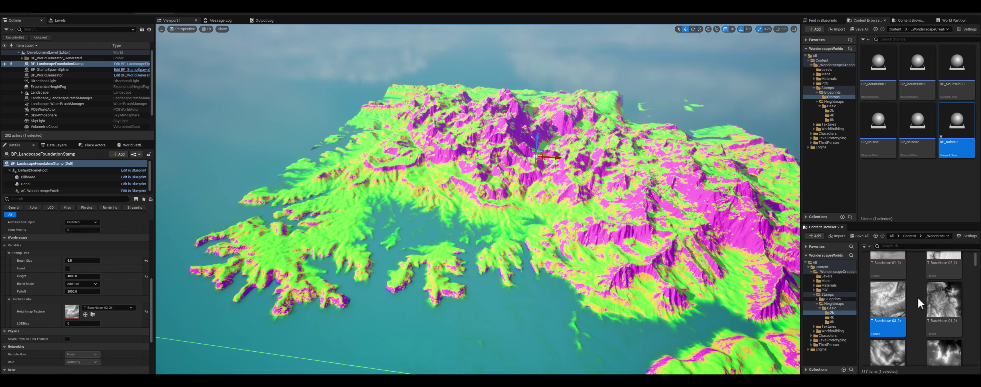
pyautogui.scroll(-4, 936, 322)
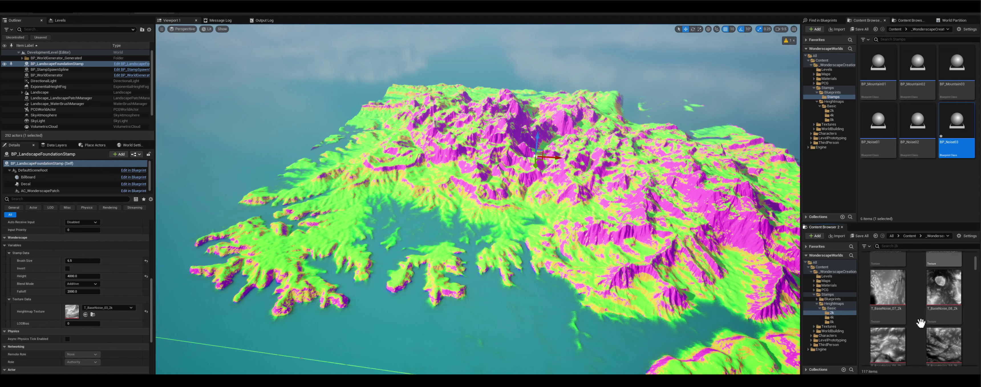
pyautogui.scroll(-5, 917, 321)
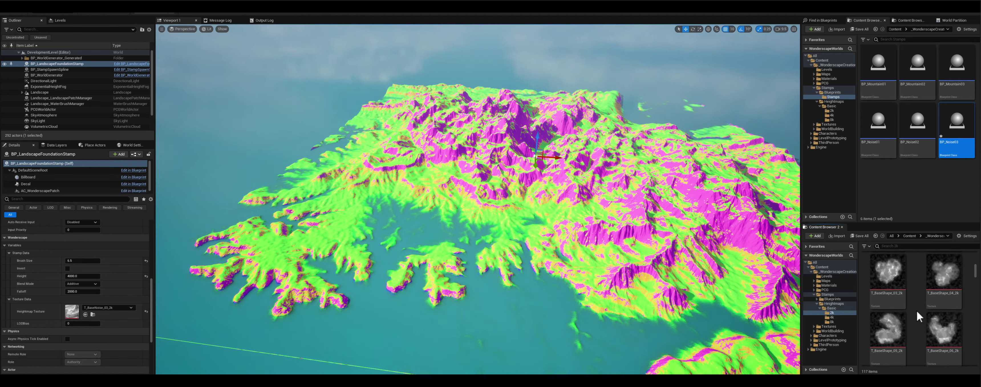
pyautogui.scroll(-5, 917, 310)
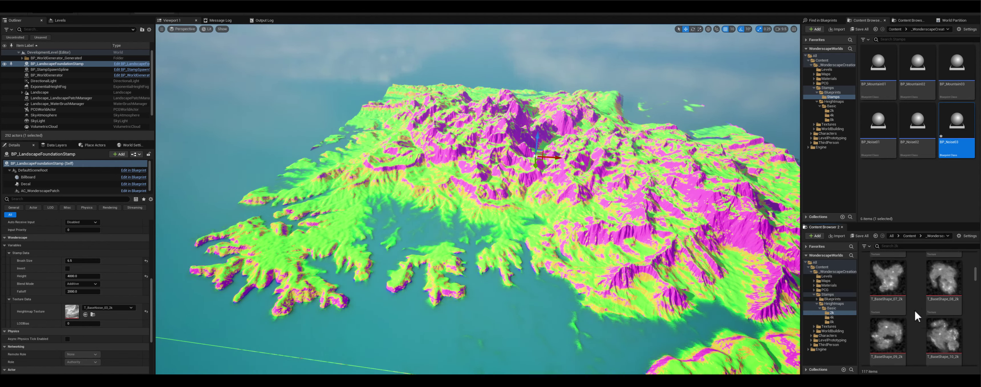
pyautogui.moveTo(937, 291); pyautogui.dragTo(79, 311)
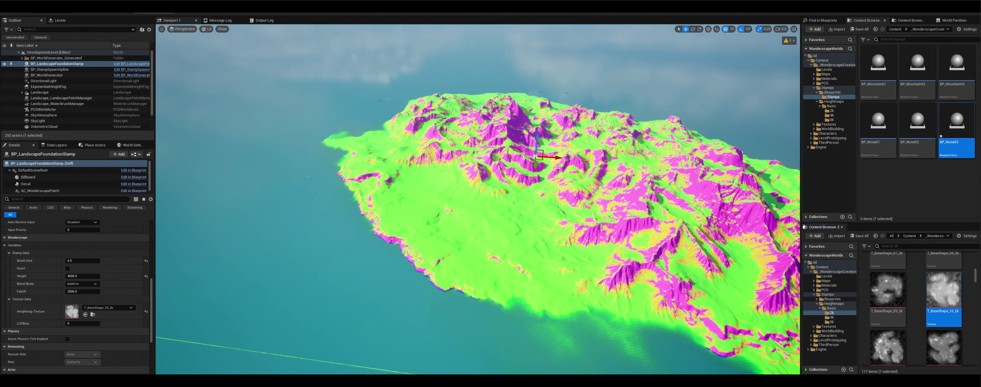
pyautogui.moveTo(477, 198); pyautogui.dragTo(478, 198, button='right')
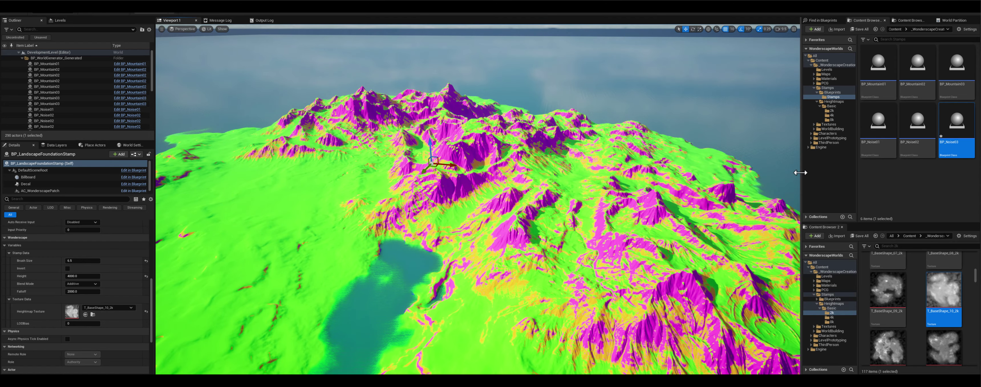
# Widen and heighten the Content Browser panels.
pyautogui.moveTo(801, 173); pyautogui.dragTo(671, 202)
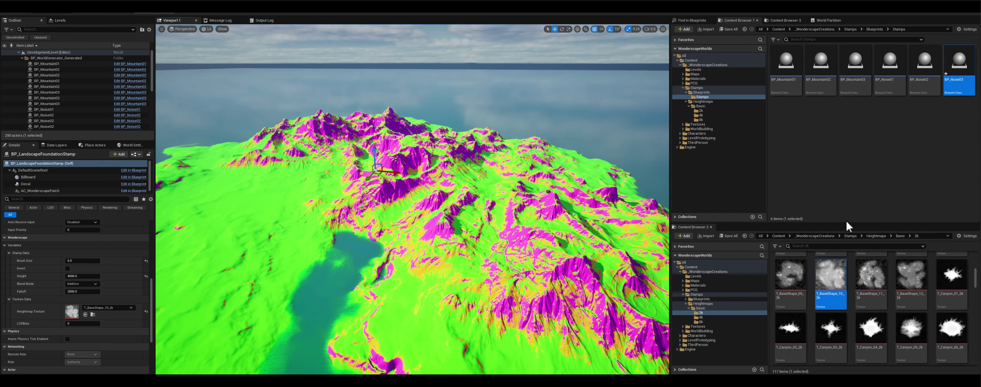
pyautogui.moveTo(847, 223); pyautogui.dragTo(723, 120)
pyautogui.moveTo(670, 164); pyautogui.dragTo(563, 168)
# Scroll through the Heightmaps > Basic > 2k stamp textures, from base noise maps to volcano stamps.
pyautogui.scroll(3, 806, 240)
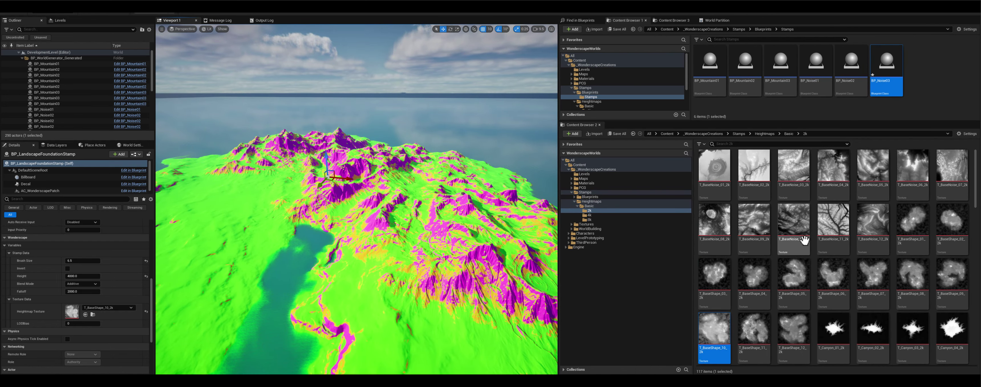
pyautogui.scroll(-5, 807, 241)
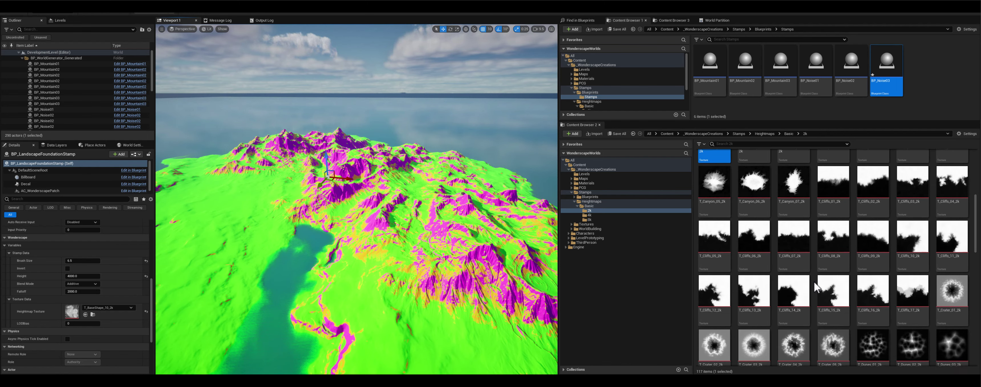
pyautogui.scroll(-5, 814, 284)
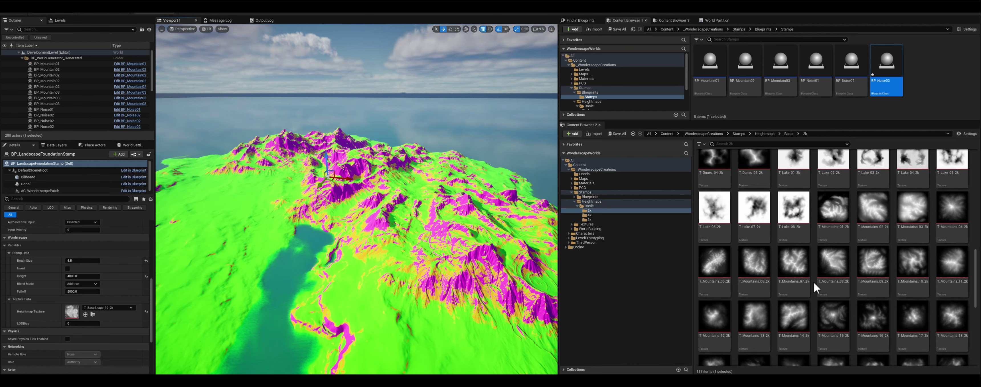
pyautogui.scroll(-4, 815, 281)
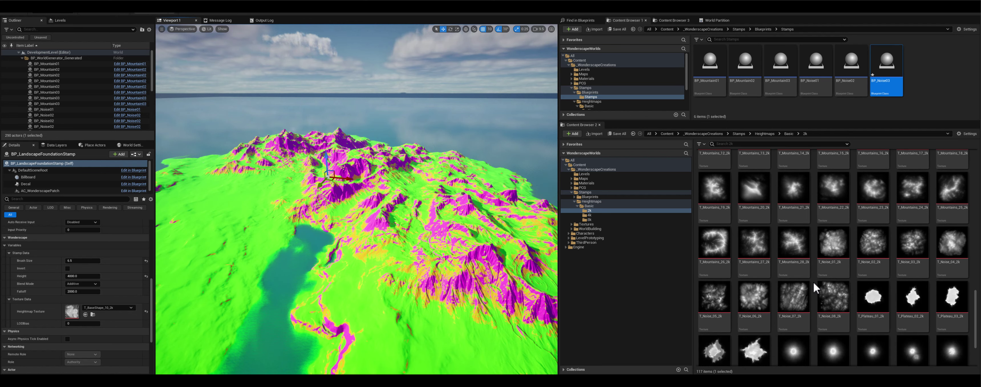
pyautogui.scroll(-2, 814, 281)
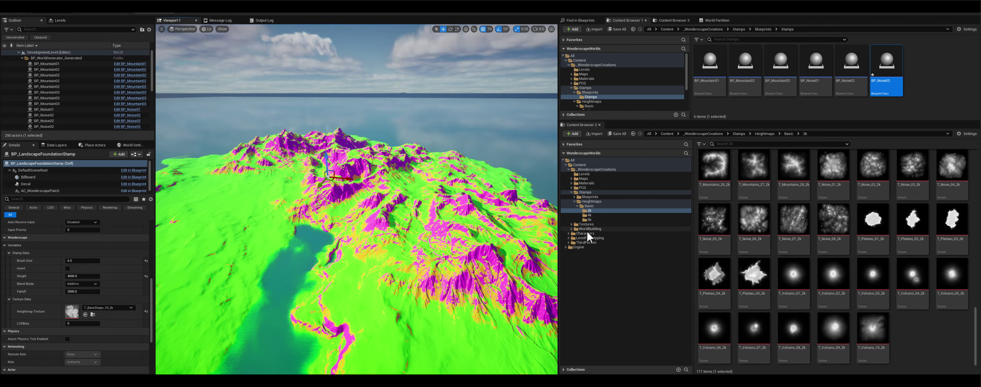
# Browse to Materials > Landscape > Masters and open MI_LandscapeMegaAutoMaterial_WG.
pyautogui.click(585, 183)
pyautogui.doubleClick(712, 168)
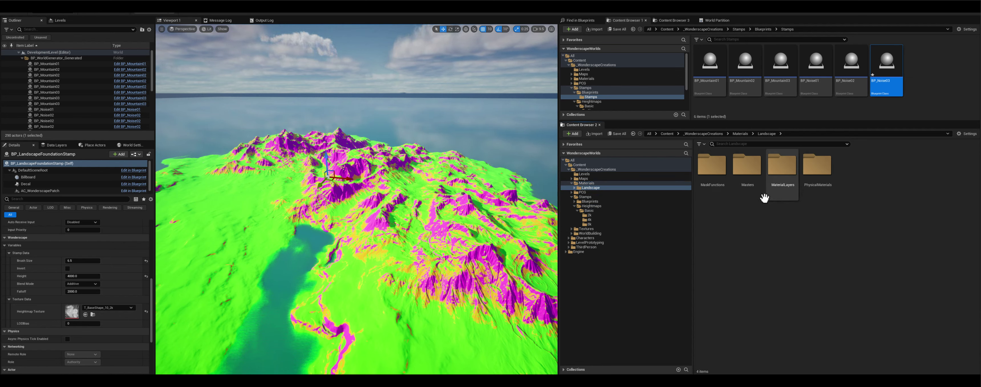
pyautogui.doubleClick(747, 167)
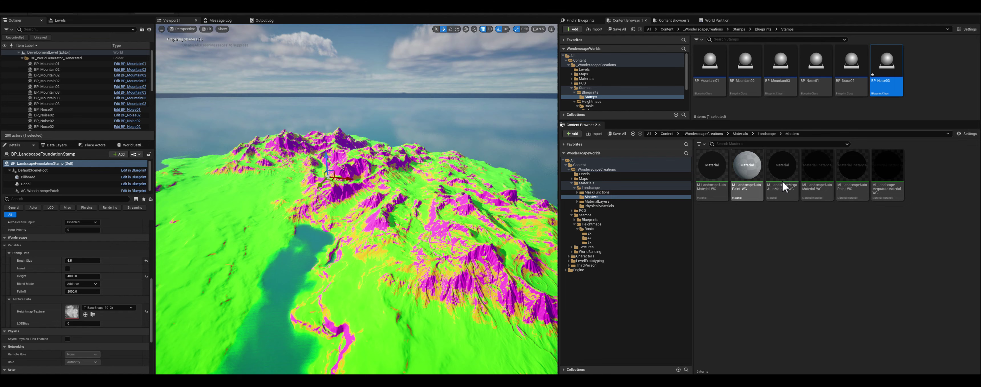
pyautogui.click(850, 195)
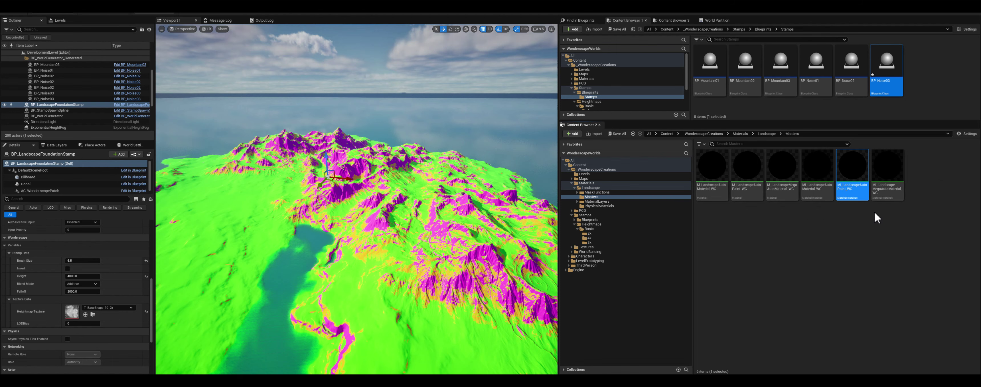
pyautogui.doubleClick(889, 167)
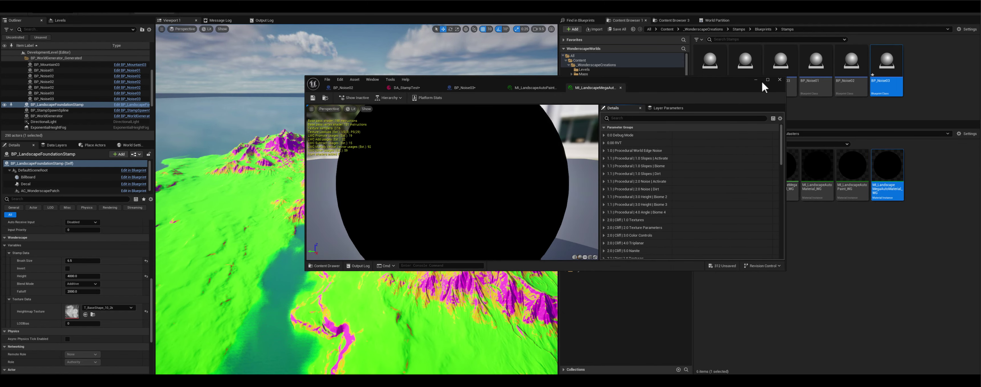
# Maximize the material instance editor and review its cliff, dirt, biome and path parameter groups.
pyautogui.click(769, 80)
pyautogui.scroll(-3, 665, 121)
pyautogui.scroll(-12, 665, 123)
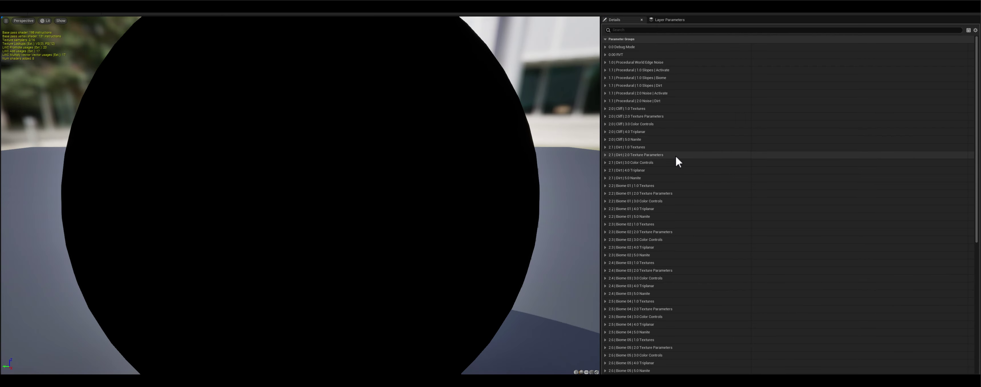
pyautogui.scroll(-13, 677, 157)
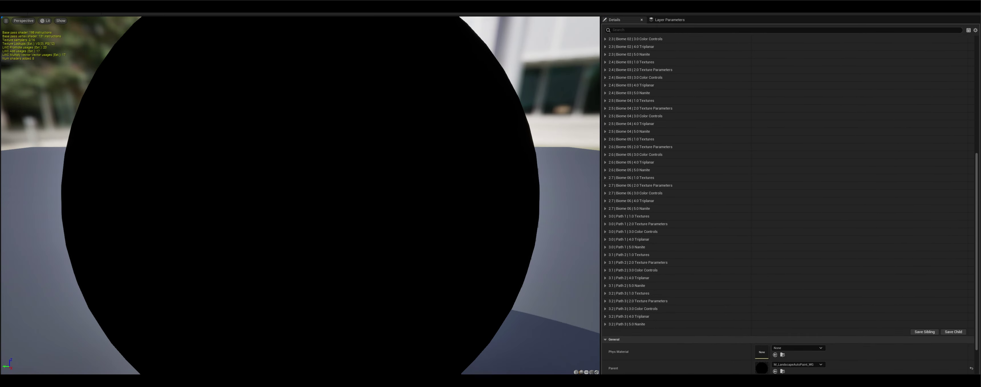
pyautogui.scroll(-3, 788, 299)
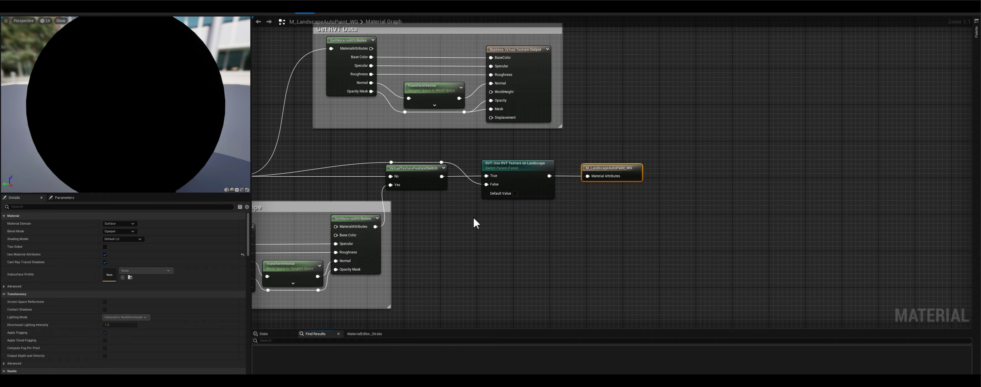
# Zoom out over the auto-material node network and browse the Wonderscape Genie node categories.
pyautogui.scroll(-4, 473, 217)
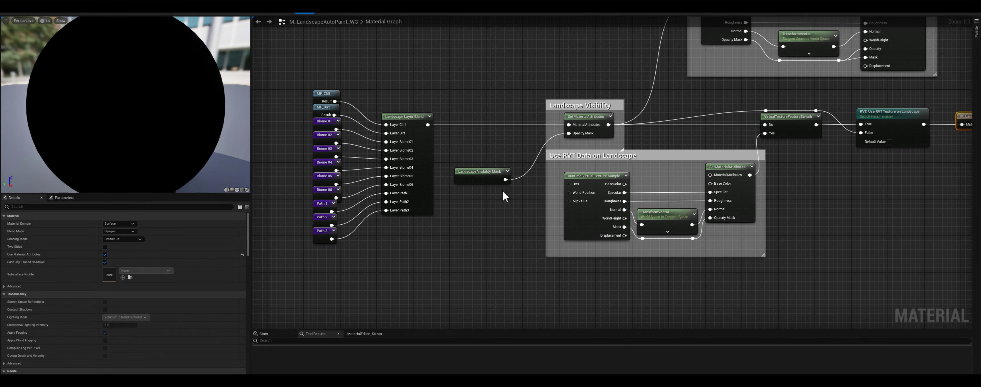
pyautogui.moveTo(506, 193); pyautogui.dragTo(724, 141, button='right')
pyautogui.rightClick(555, 71)
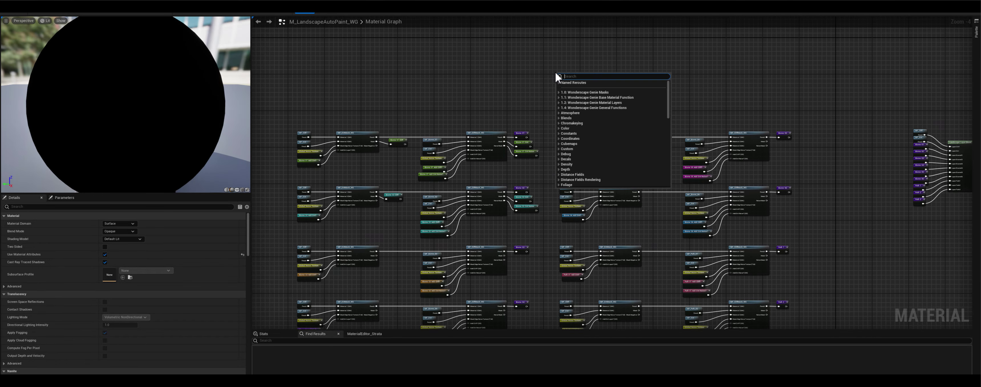
pyautogui.click(558, 97)
pyautogui.click(559, 98)
pyautogui.click(560, 103)
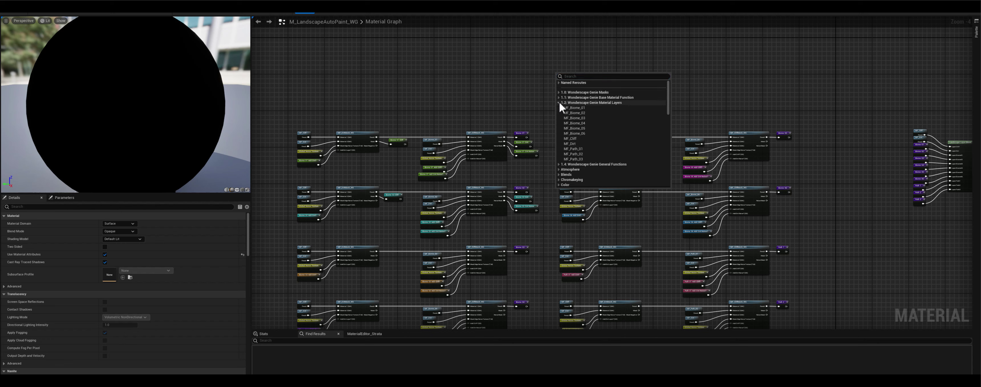
pyautogui.click(560, 103)
pyautogui.click(560, 108)
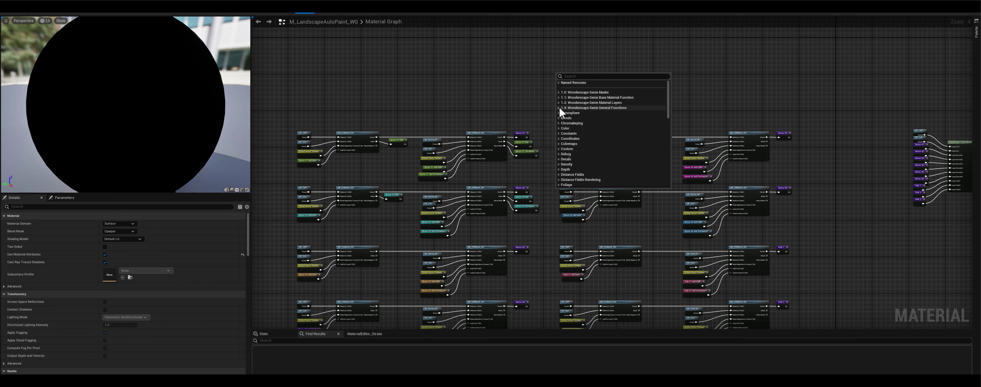
pyautogui.click(529, 83)
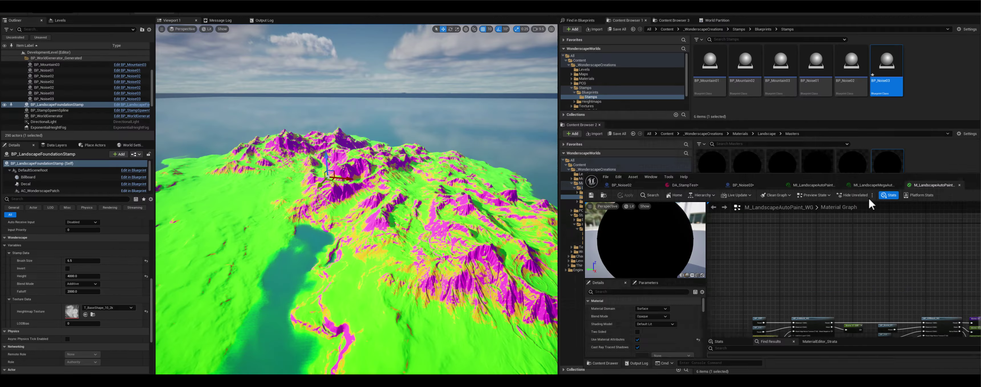